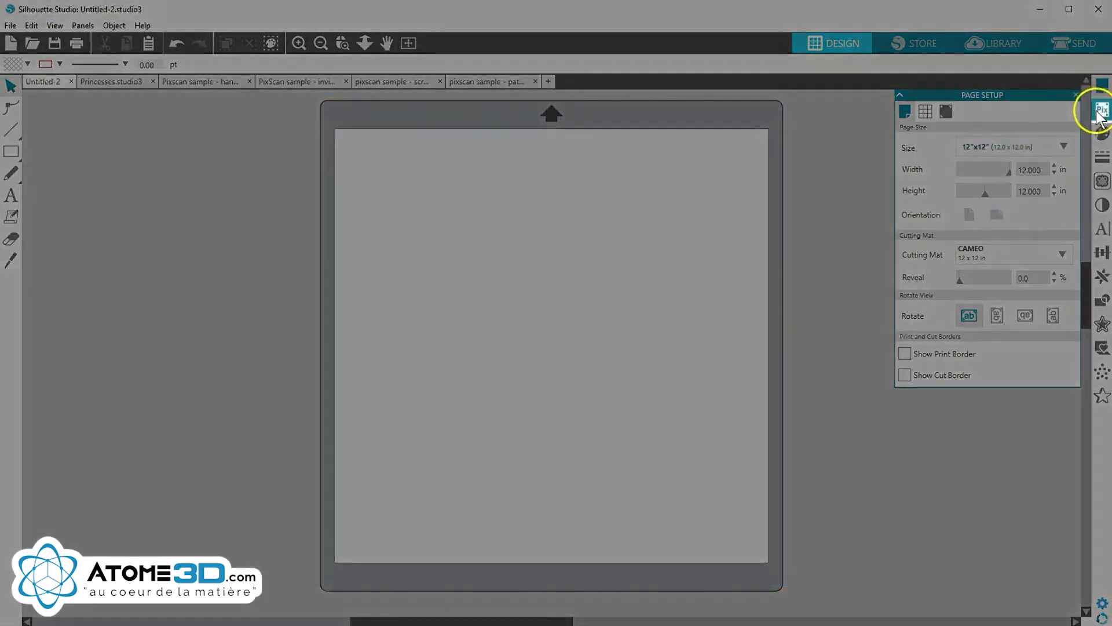
Import the camera photo "File Sep 27, 4 16 23 PM.jpeg" from the Camera Uploads folder as a PixScan image
{"action": "left_click", "coordinate": [1101, 110]}
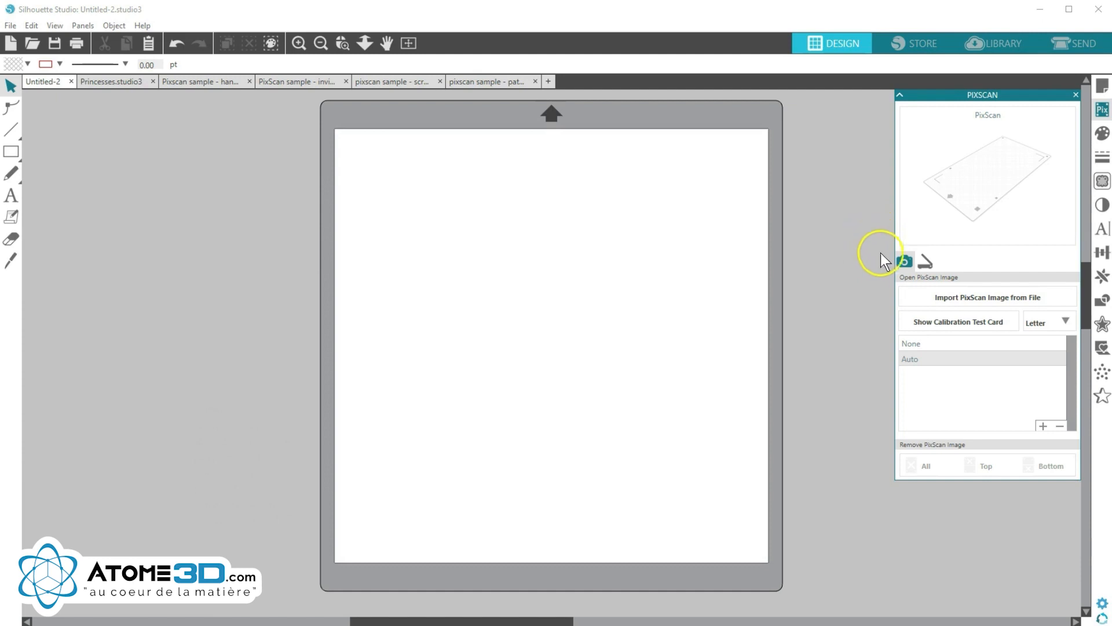
{"action": "left_click", "coordinate": [909, 297]}
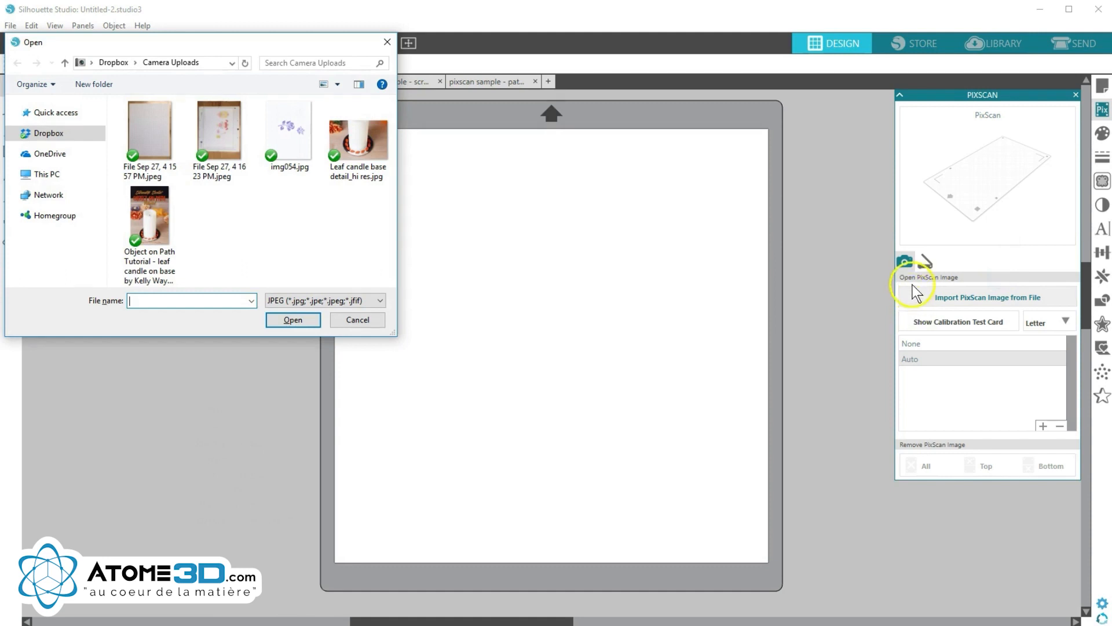
{"action": "left_click", "coordinate": [224, 136]}
{"action": "left_click", "coordinate": [281, 318]}
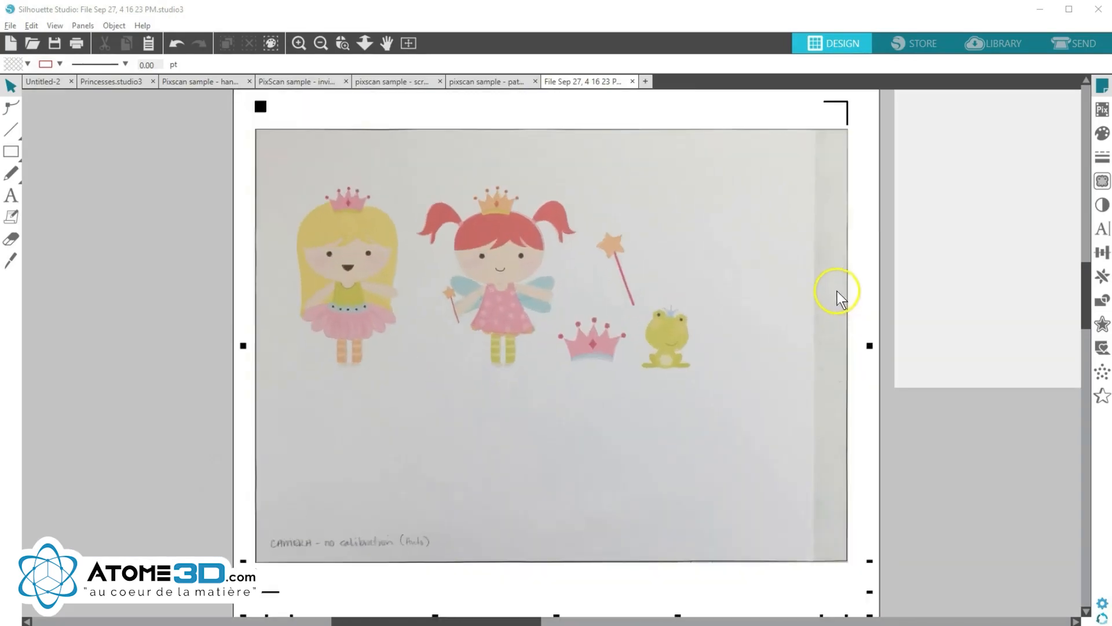
Display the Letter-size PixScan calibration test card and close it again
{"action": "left_click", "coordinate": [1102, 109]}
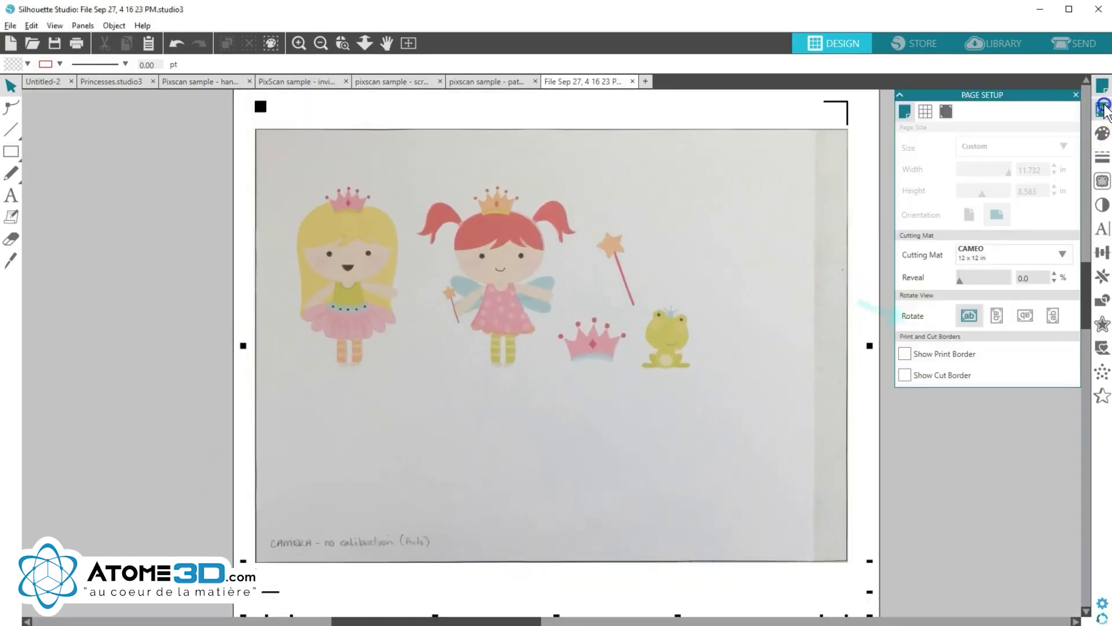
{"action": "left_click", "coordinate": [945, 322]}
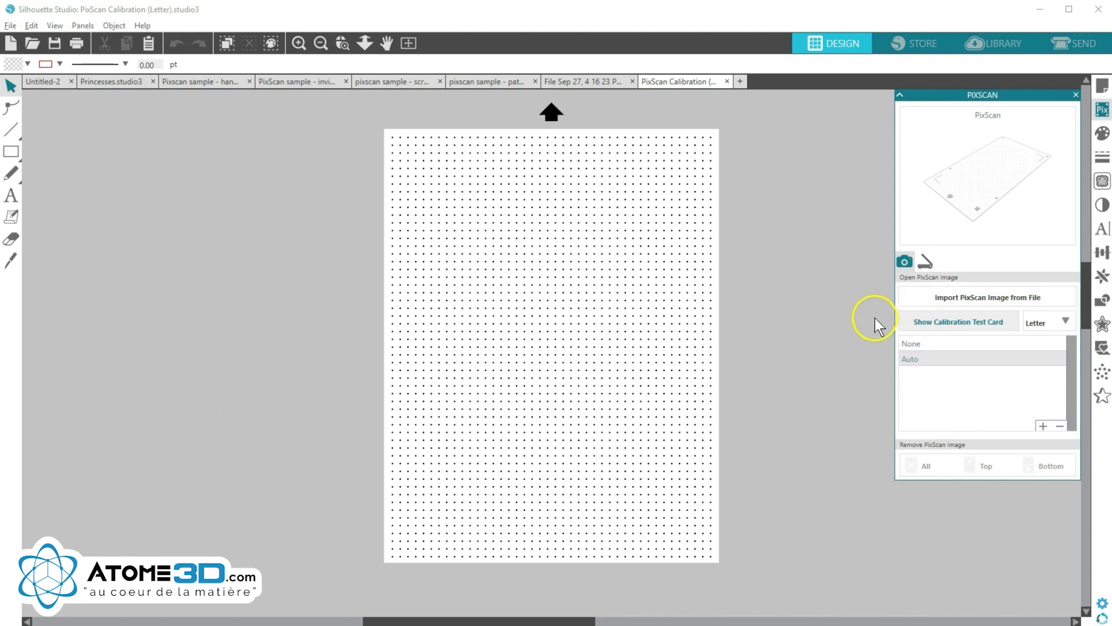
{"action": "left_click", "coordinate": [726, 81]}
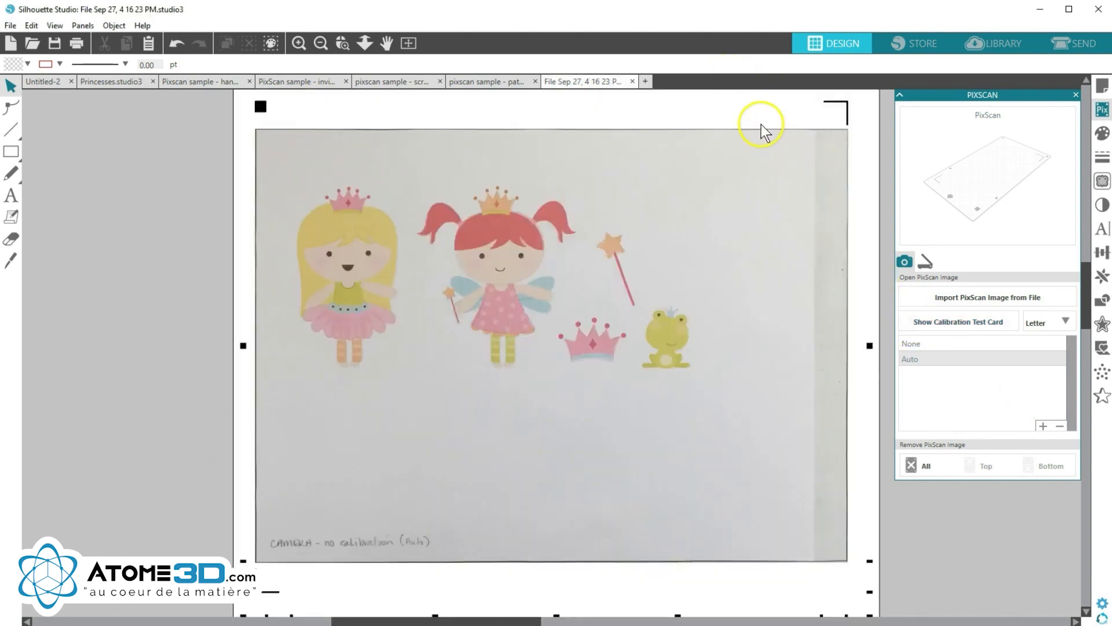
Compare the scanned princess artwork in Untitled-4 with the imported camera photo, examining the photo's figures and page edges
{"action": "left_click", "coordinate": [645, 81]}
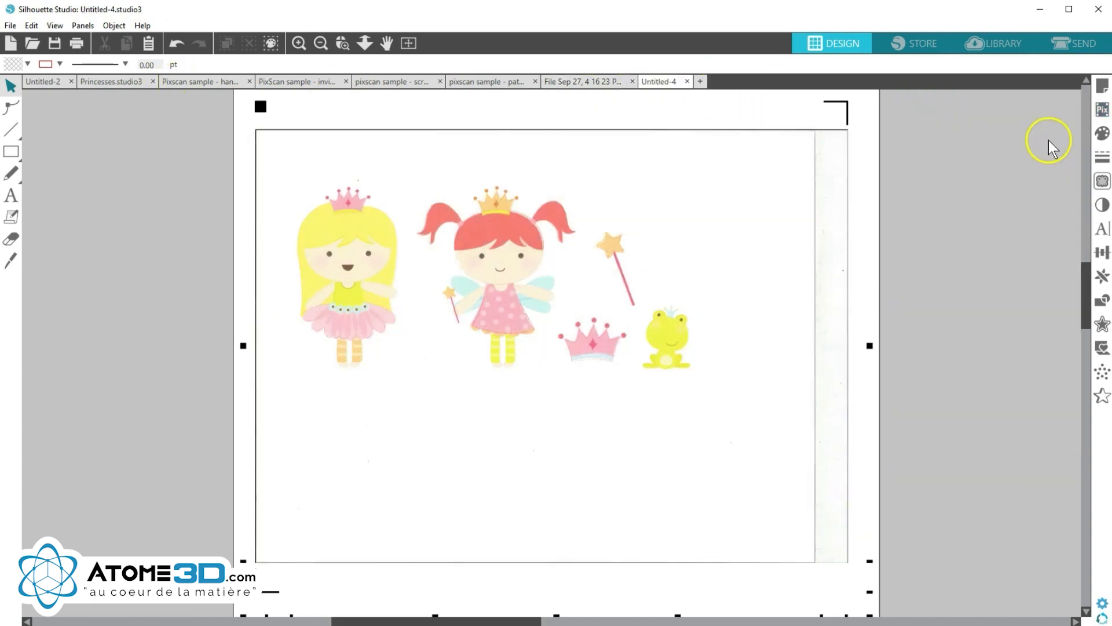
{"action": "left_click", "coordinate": [581, 82]}
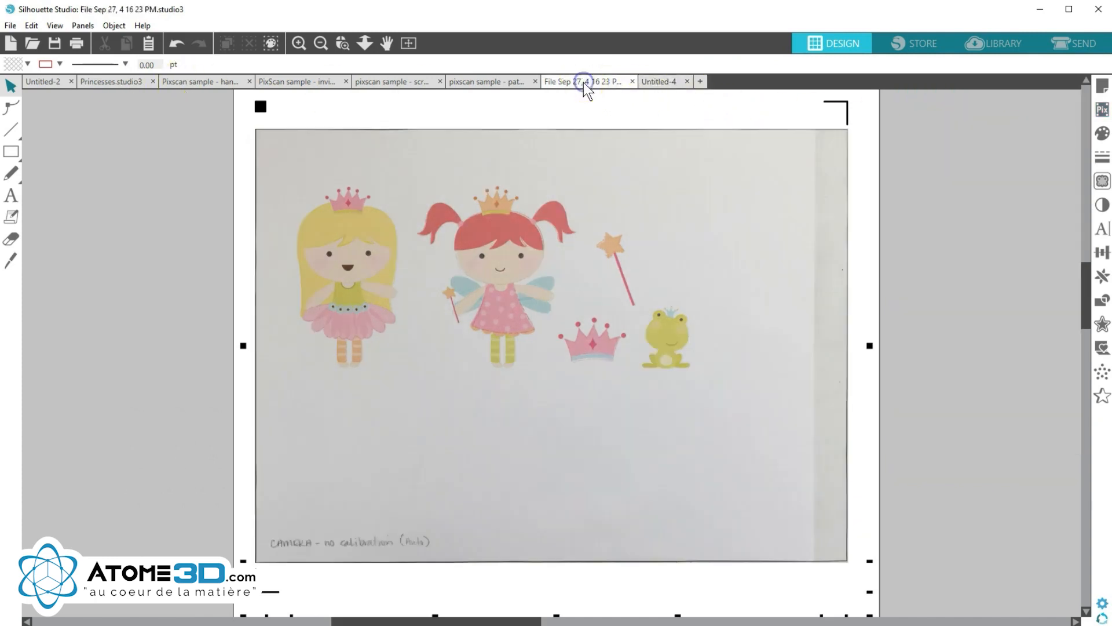
{"action": "left_click", "coordinate": [365, 43]}
{"action": "left_click_drag", "start_coordinate": [407, 172], "coordinate": [402, 129]}
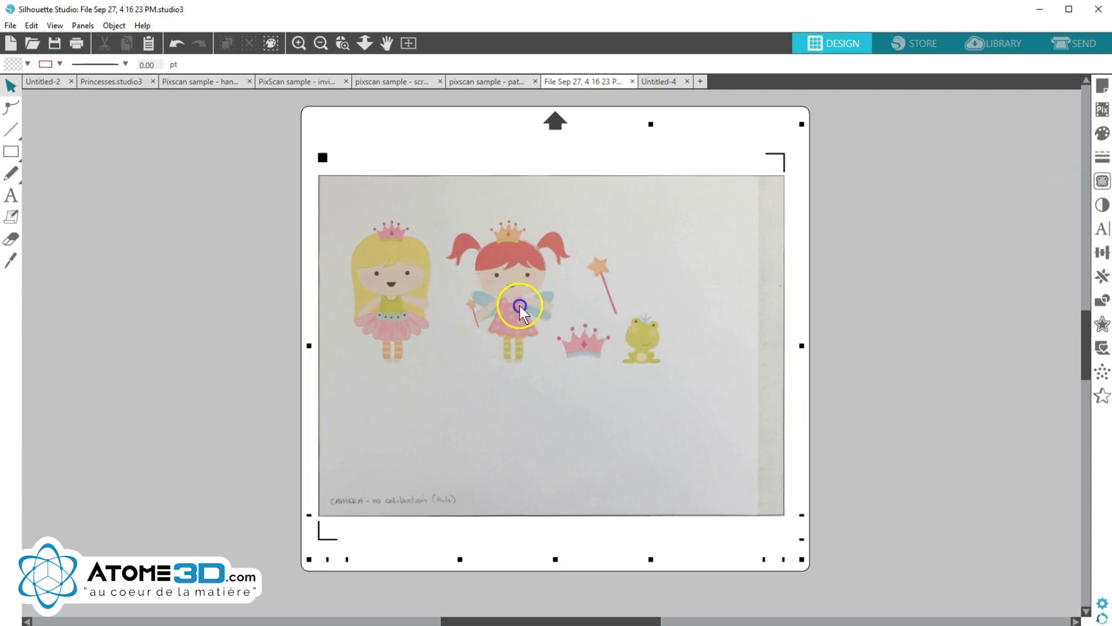
{"action": "left_click_drag", "start_coordinate": [581, 326], "coordinate": [475, 290]}
{"action": "left_click_drag", "start_coordinate": [382, 278], "coordinate": [484, 300]}
{"action": "left_click_drag", "start_coordinate": [602, 338], "coordinate": [603, 337]}
Check the Princesses file's cut lines in the send view and return to the design view
{"action": "left_click", "coordinate": [91, 81]}
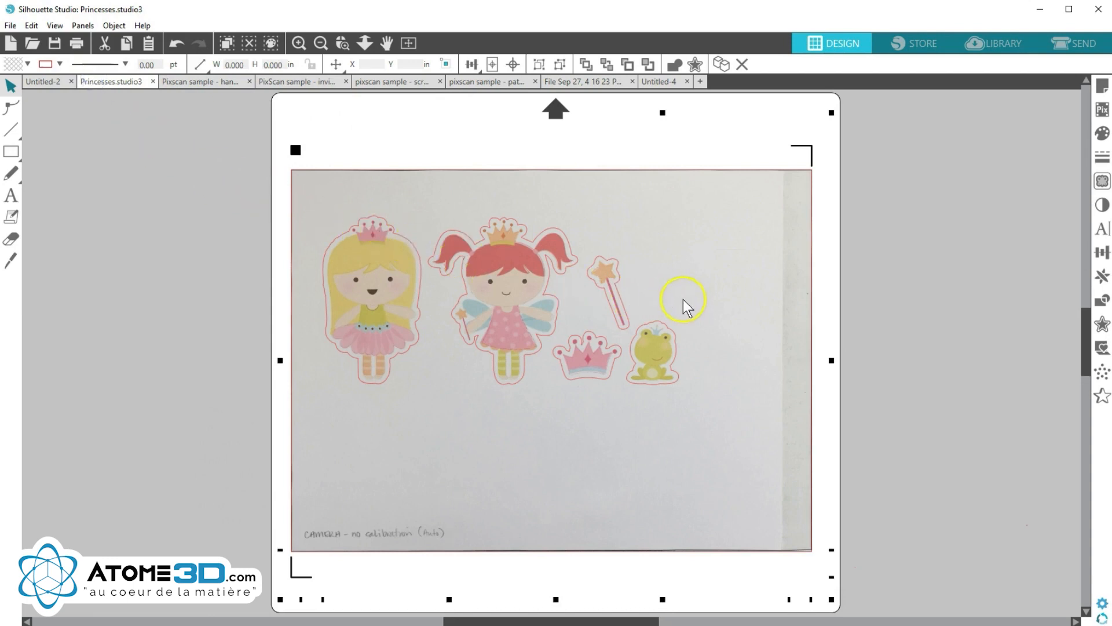
{"action": "left_click", "coordinate": [1071, 44]}
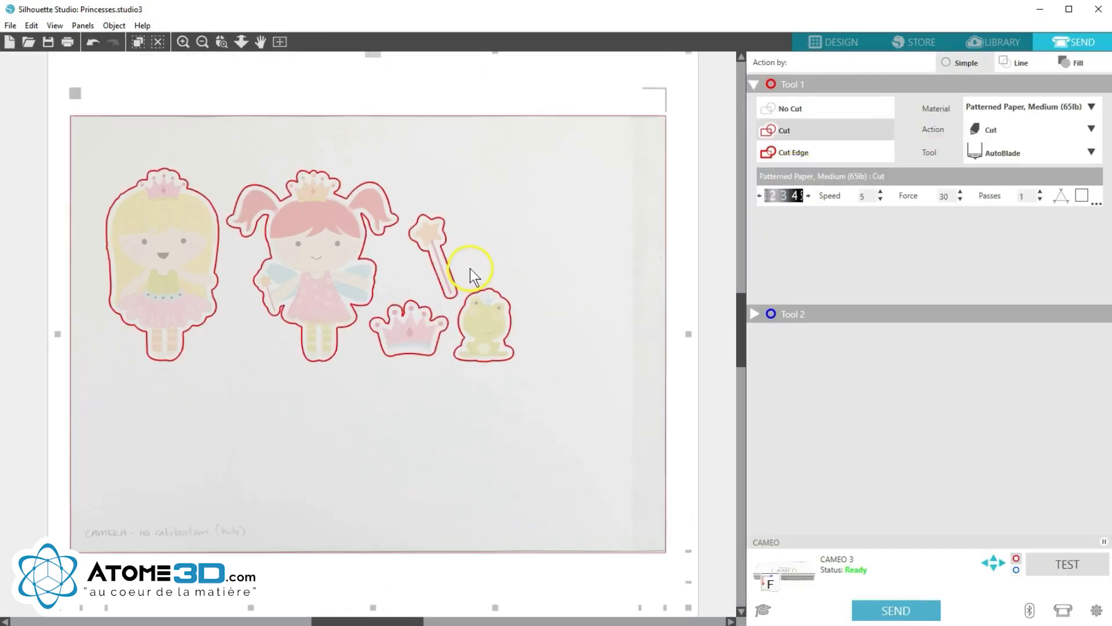
{"action": "left_click", "coordinate": [815, 43]}
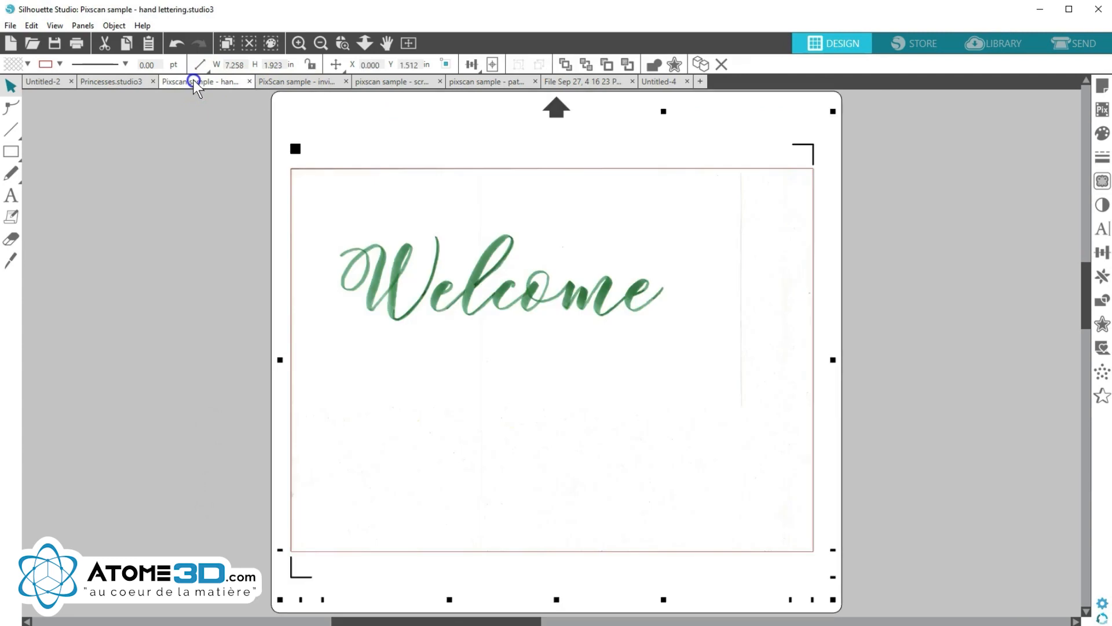
Trace the green "Welcome" lettering in the hand lettering sample at a 71% threshold, using the standard Trace style
{"action": "left_click", "coordinate": [194, 81]}
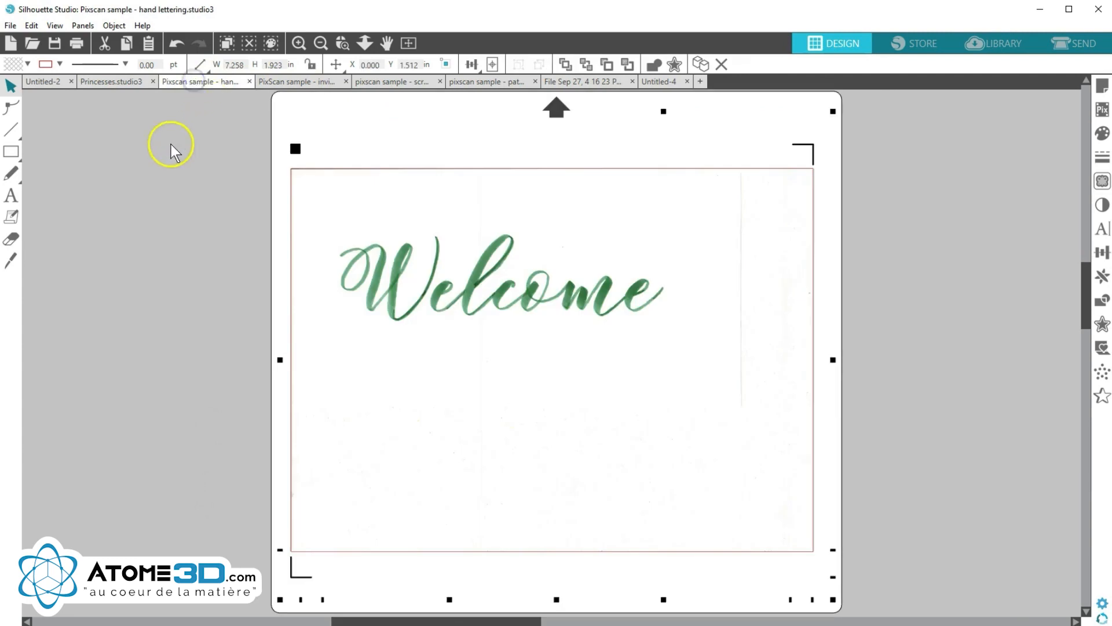
{"action": "left_click", "coordinate": [1103, 180]}
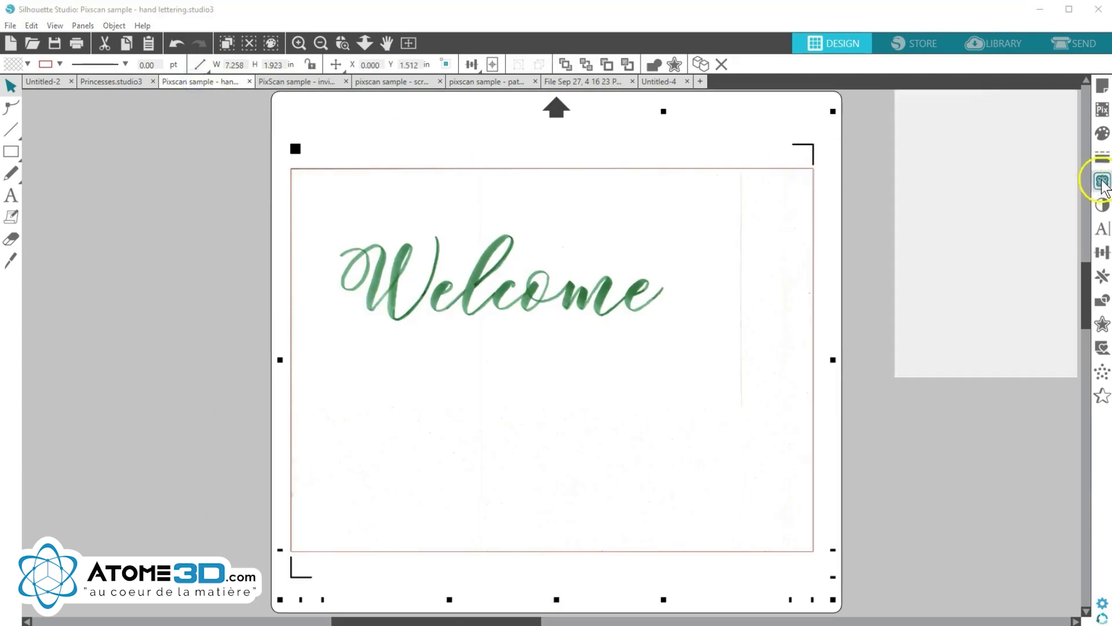
{"action": "left_click", "coordinate": [968, 128]}
{"action": "mouse_move", "coordinate": [337, 213]}
{"action": "left_mouse_down"}
{"action": "mouse_move", "coordinate": [492, 311]}
{"action": "mouse_move", "coordinate": [679, 350]}
{"action": "left_mouse_up"}
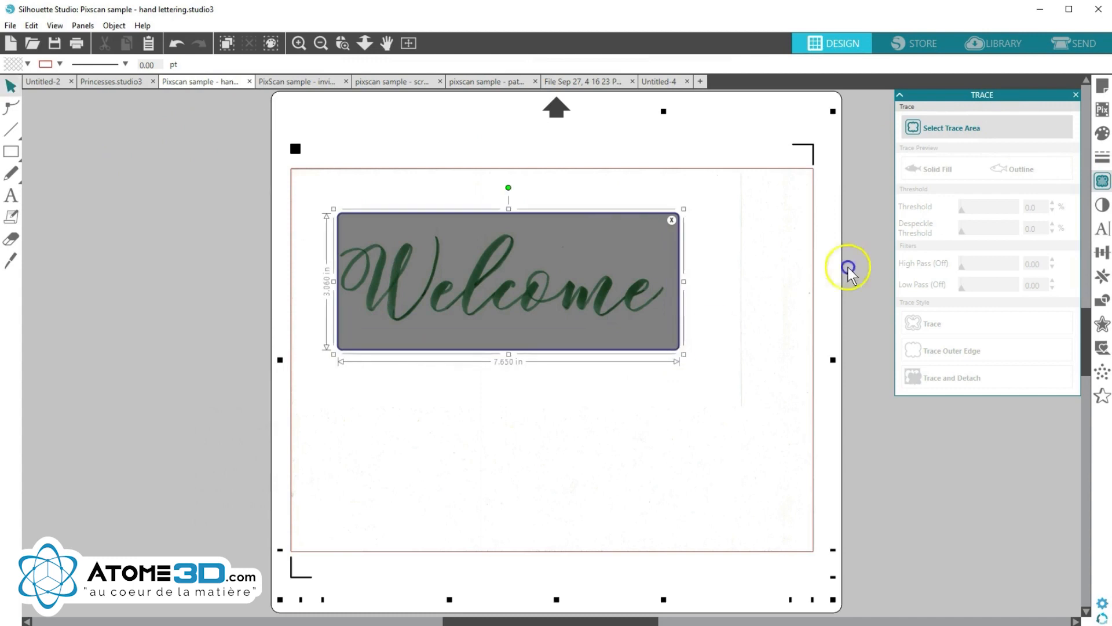
{"action": "left_click_drag", "start_coordinate": [985, 210], "coordinate": [1001, 209]}
{"action": "left_click", "coordinate": [931, 322]}
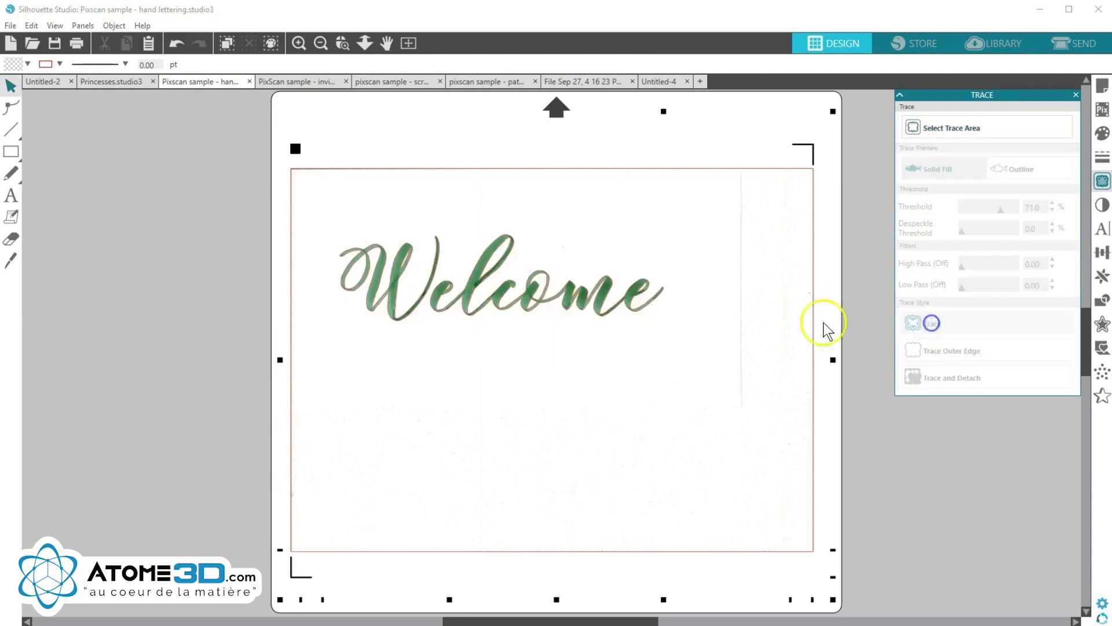
Move the traced "Welcome" outline below the original lettering and fill it with red
{"action": "left_click_drag", "start_coordinate": [523, 290], "coordinate": [566, 381]}
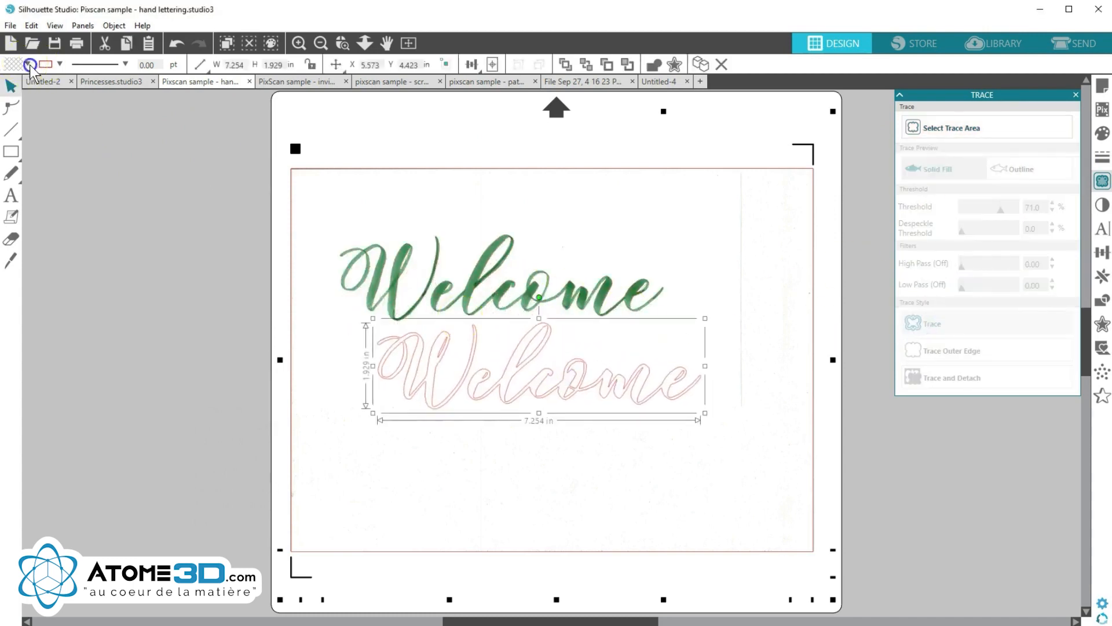
{"action": "left_click", "coordinate": [27, 63]}
{"action": "left_click", "coordinate": [163, 95]}
{"action": "left_click", "coordinate": [686, 265]}
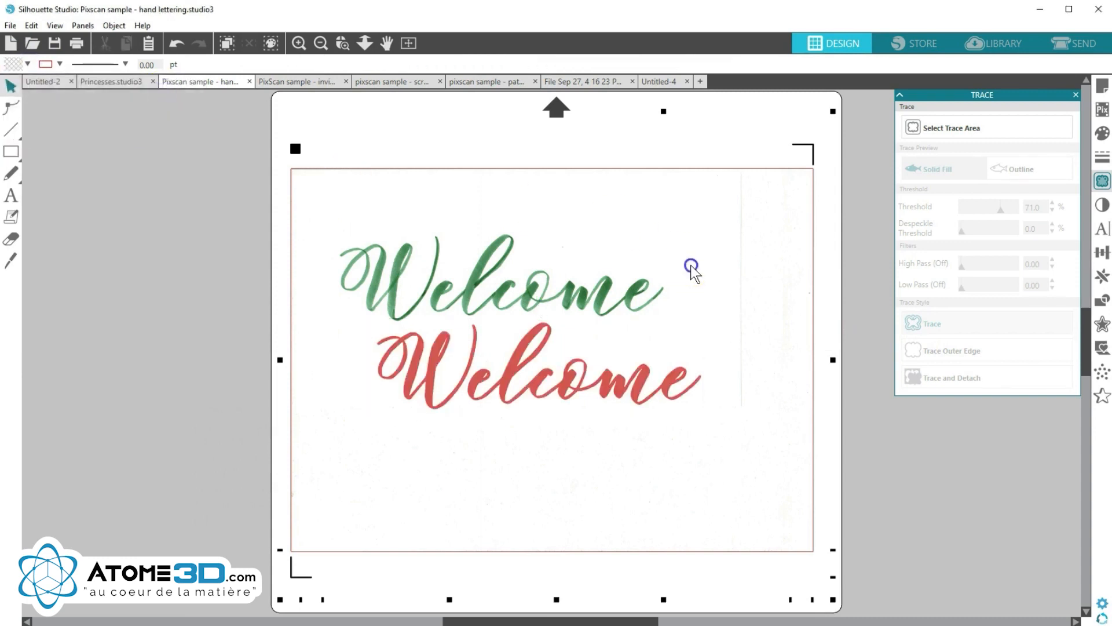
In the invite sample, place the scalloped frame over the Witches Tea invitation and check it in the send view
{"action": "left_click", "coordinate": [296, 82]}
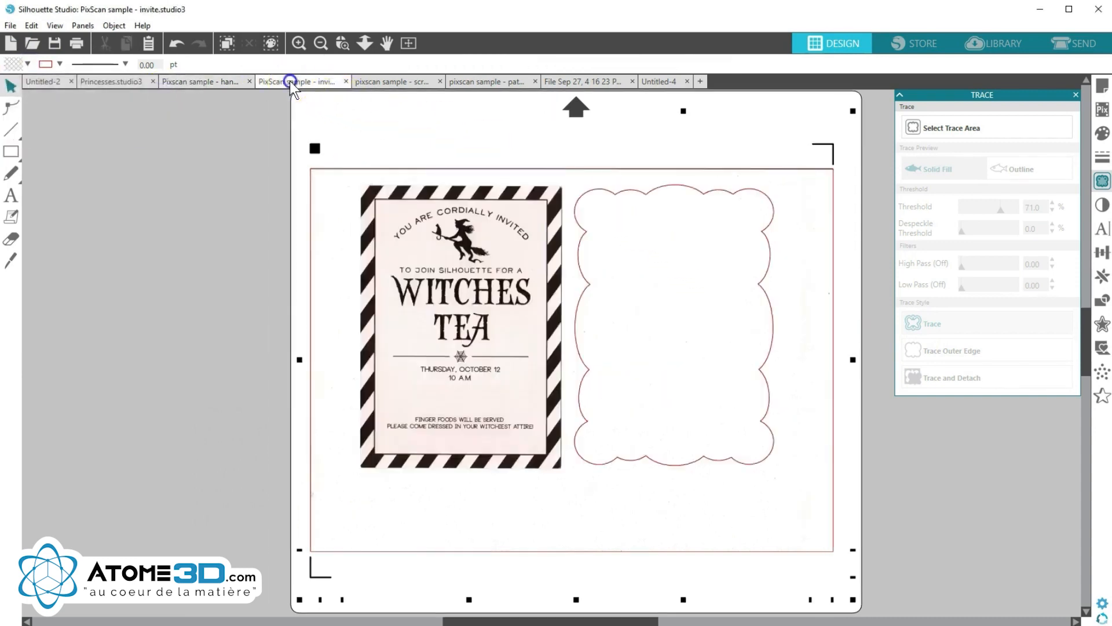
{"action": "left_click_drag", "start_coordinate": [574, 287], "coordinate": [376, 285]}
{"action": "left_click", "coordinate": [878, 124]}
{"action": "left_click", "coordinate": [1059, 47]}
{"action": "left_click", "coordinate": [843, 41]}
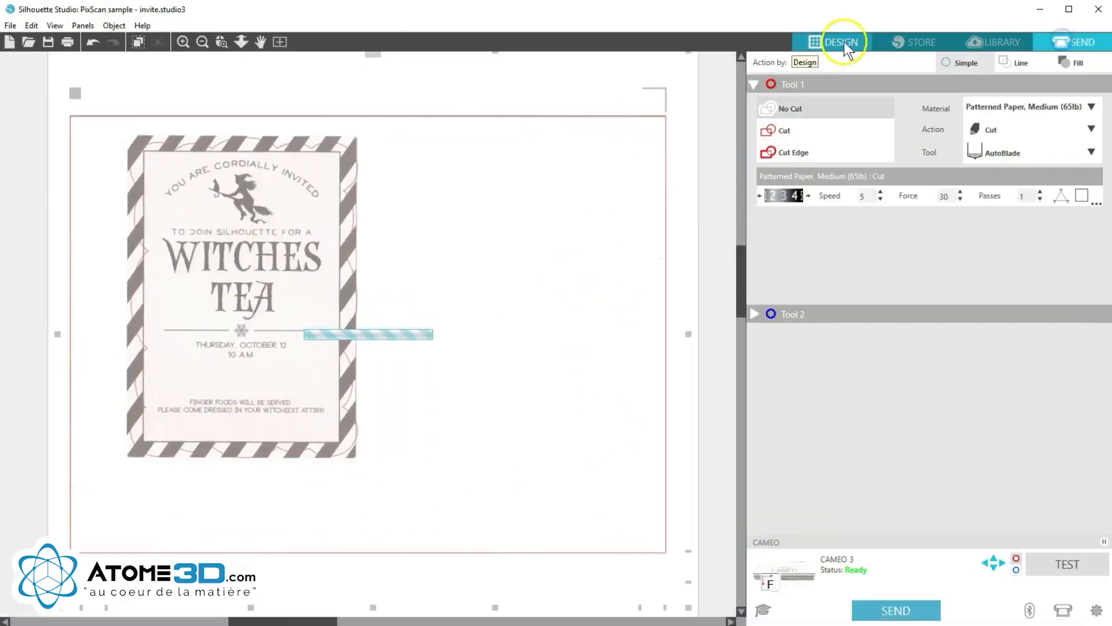
{"action": "left_click", "coordinate": [712, 177]}
Examine the star cut shapes arranged on the paper pieces in the scraps sample
{"action": "left_click", "coordinate": [389, 81]}
{"action": "mouse_move", "coordinate": [533, 265]}
{"action": "left_mouse_down"}
{"action": "mouse_move", "coordinate": [490, 275]}
{"action": "mouse_move", "coordinate": [509, 243]}
{"action": "mouse_move", "coordinate": [540, 261]}
{"action": "left_mouse_up"}
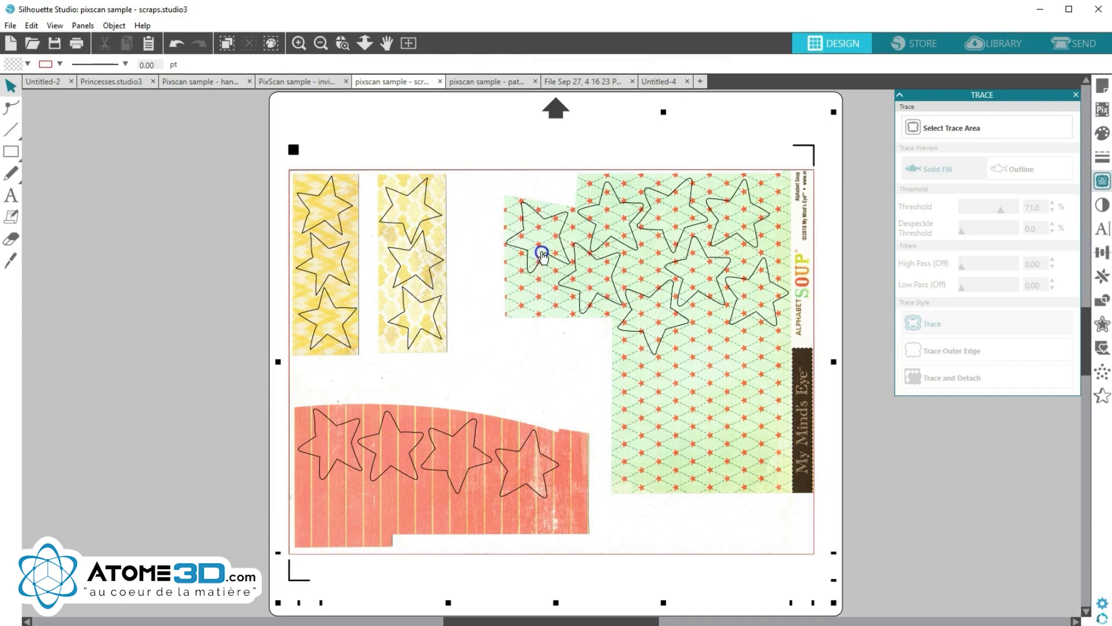
Examine the cut outlines around the party motifs in the pattern paper sample up close and return to the Untitled-2 document
{"action": "left_click", "coordinate": [480, 82]}
{"action": "left_click", "coordinate": [343, 43]}
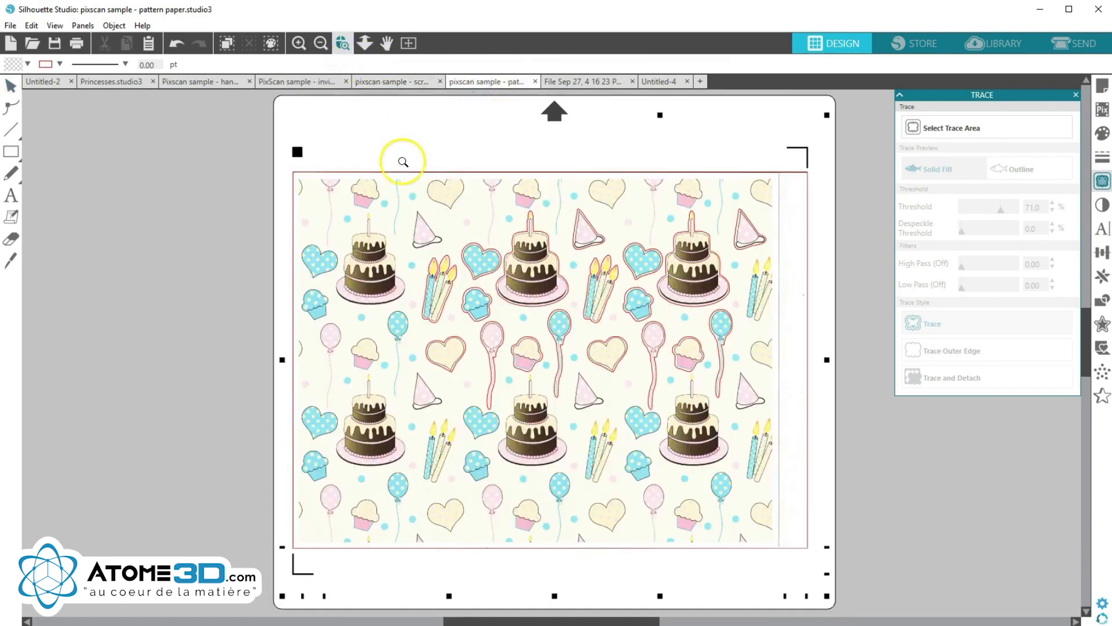
{"action": "left_click", "coordinate": [749, 435]}
{"action": "mouse_move", "coordinate": [615, 321]}
{"action": "left_mouse_down"}
{"action": "mouse_move", "coordinate": [648, 354]}
{"action": "mouse_move", "coordinate": [615, 319]}
{"action": "left_mouse_up"}
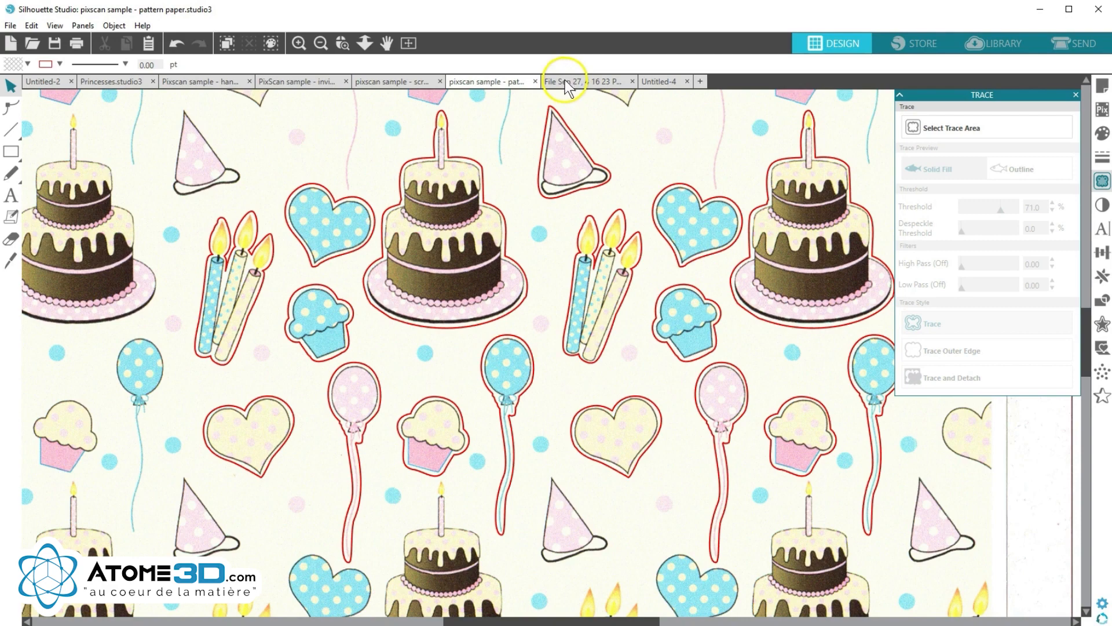
{"action": "left_click", "coordinate": [63, 76]}
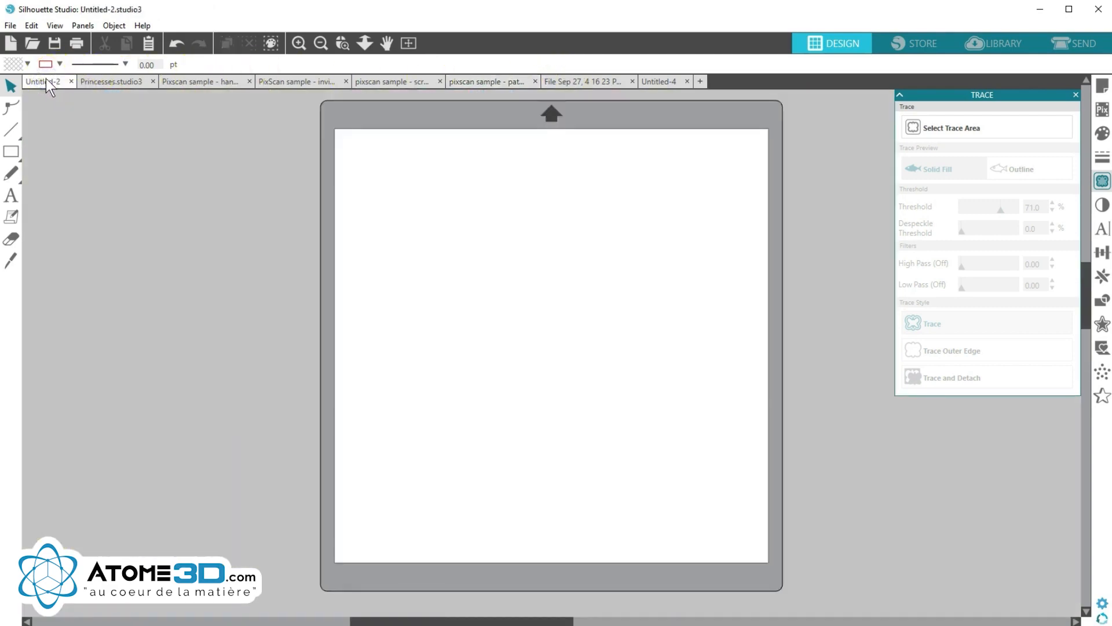
{"action": "left_click", "coordinate": [221, 188]}
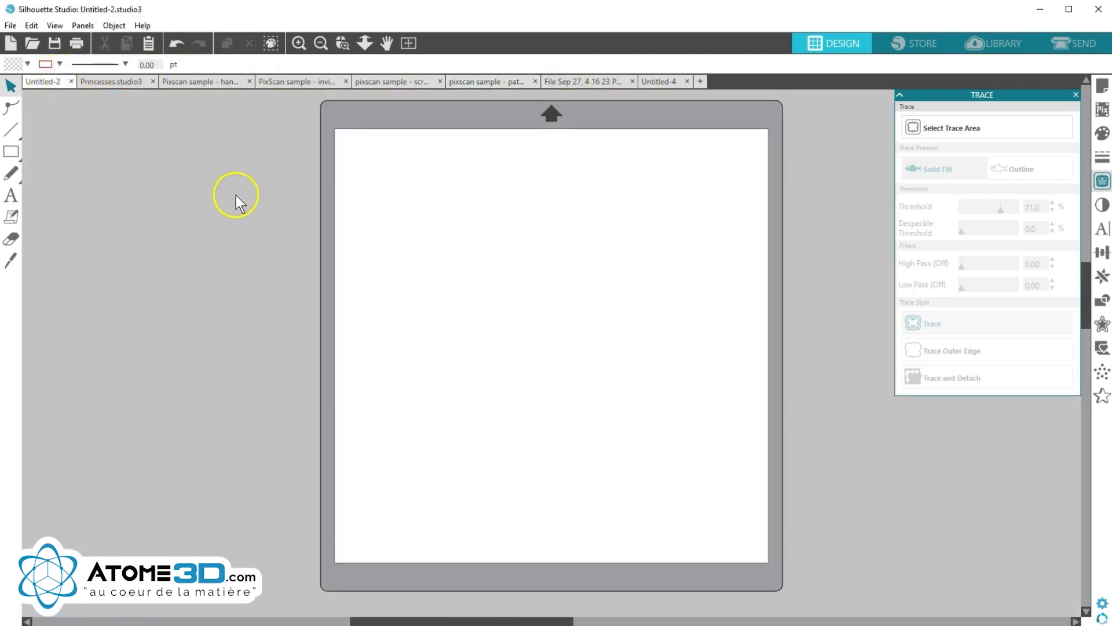